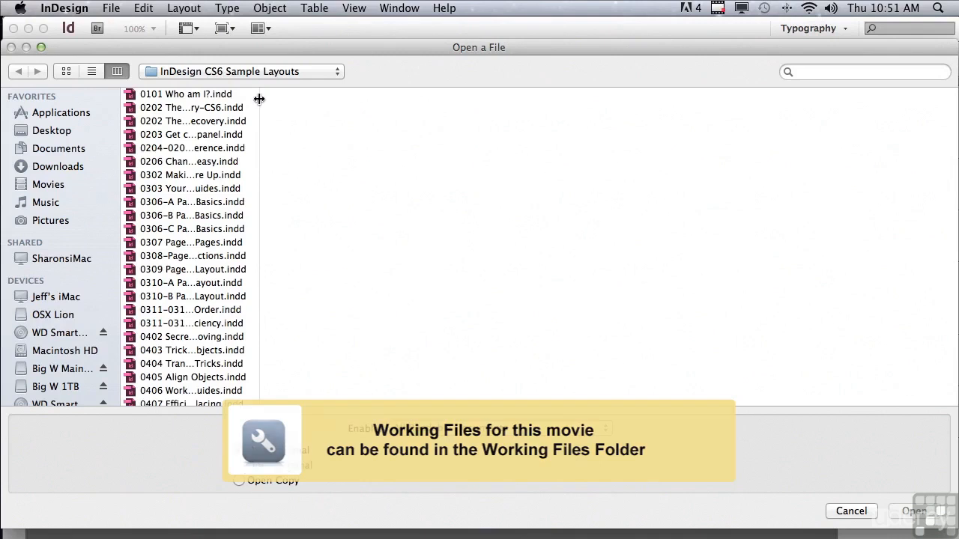
Open 1005 Tables of Contents.indd from the InDesign CS6 Sample Layouts folder
scroll(261, 201, "down", 5)
scroll(261, 201, "down", 10)
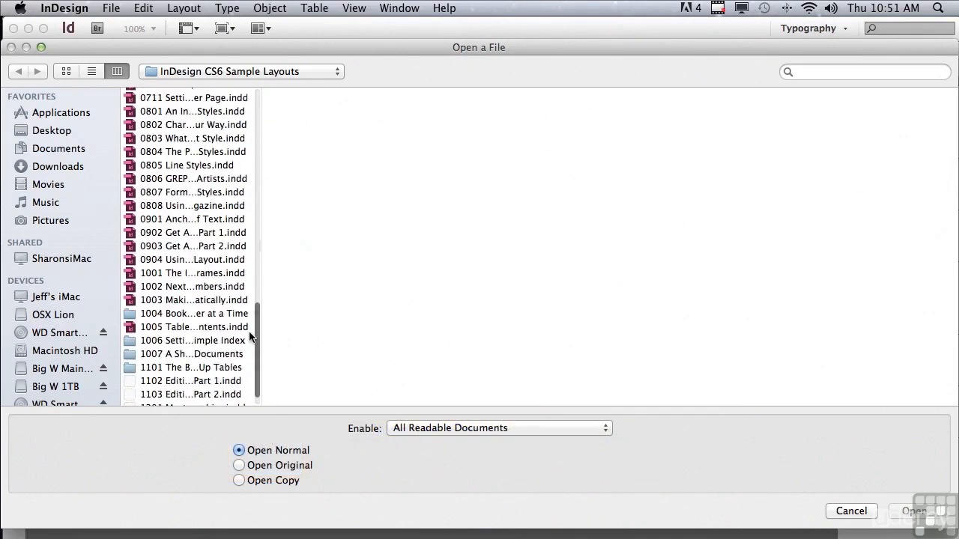
left_click(196, 307)
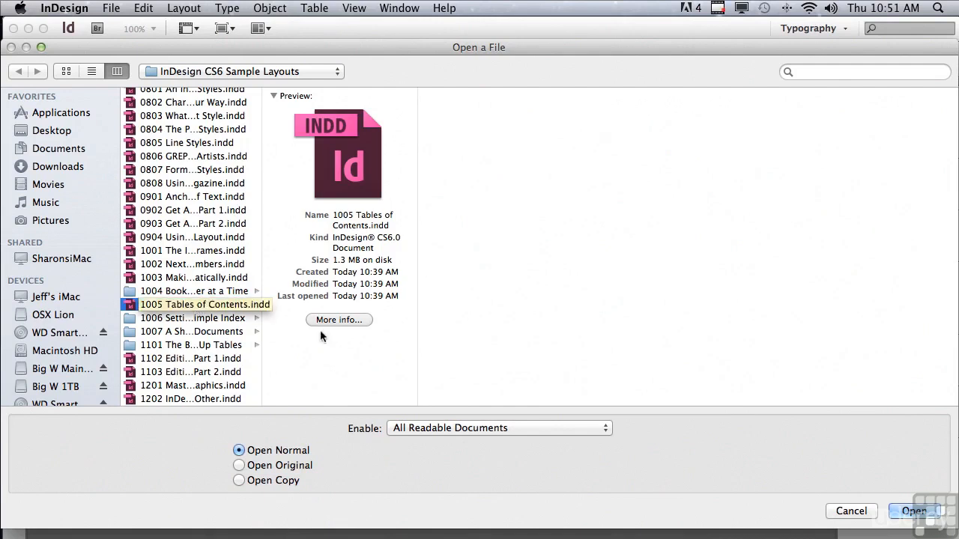
left_click(914, 512)
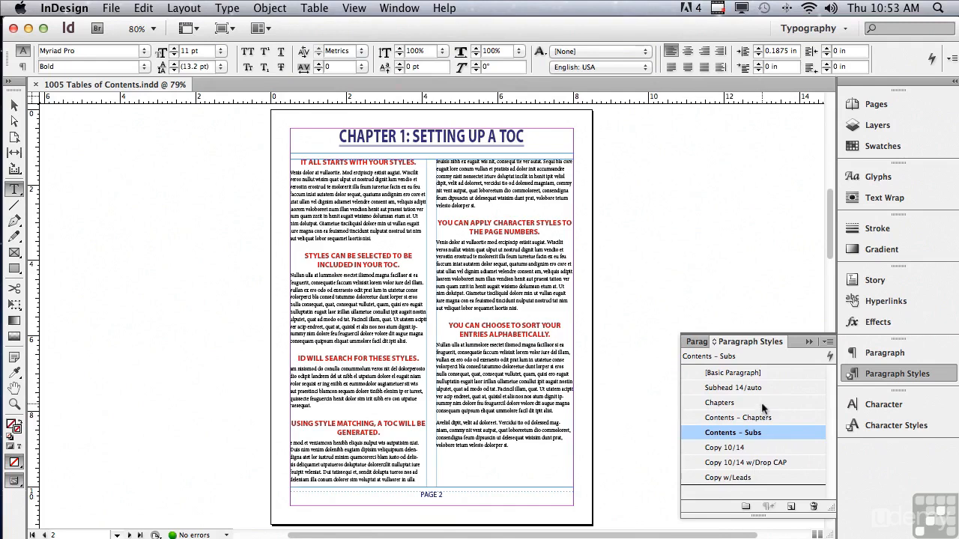
Start a table of contents from page 1's empty text frame and remove Subhead 14/auto and Chapters from its included paragraph styles
left_click_drag(828, 248, 767, 161)
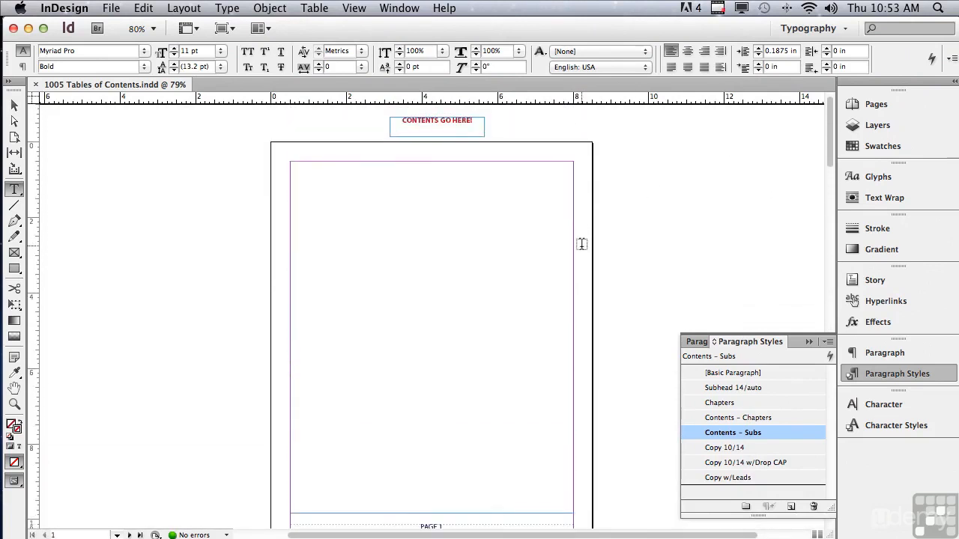
left_click(327, 173)
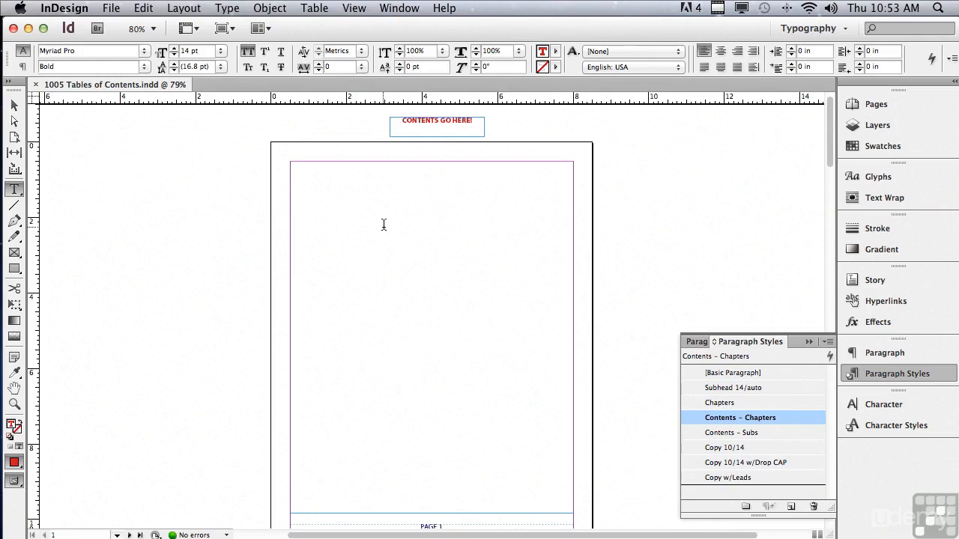
left_click(177, 7)
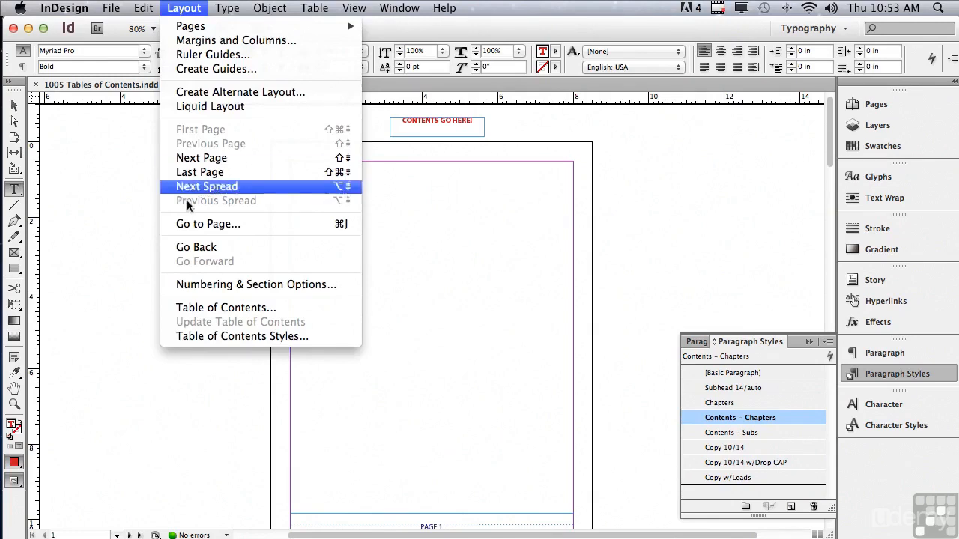
left_click(190, 309)
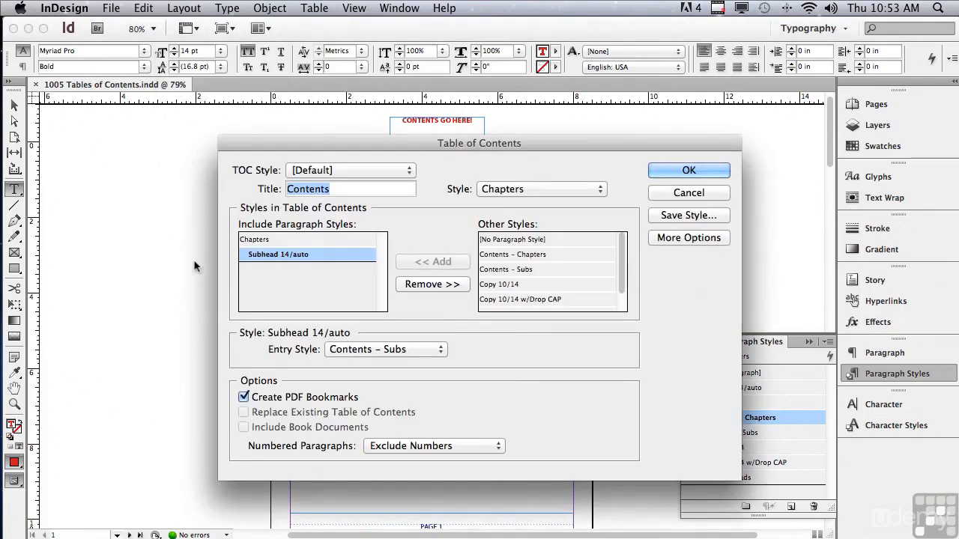
left_click_drag(262, 147, 244, 148)
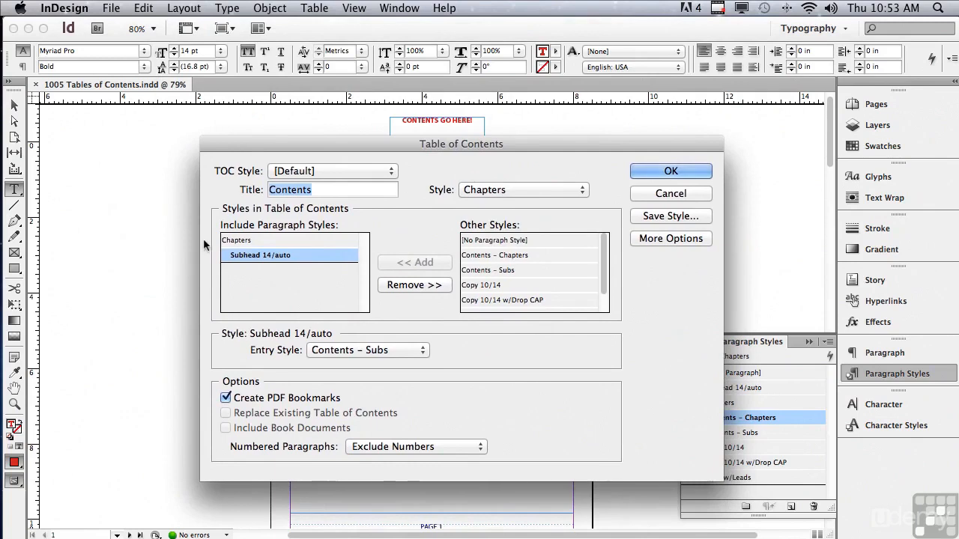
left_click(248, 257)
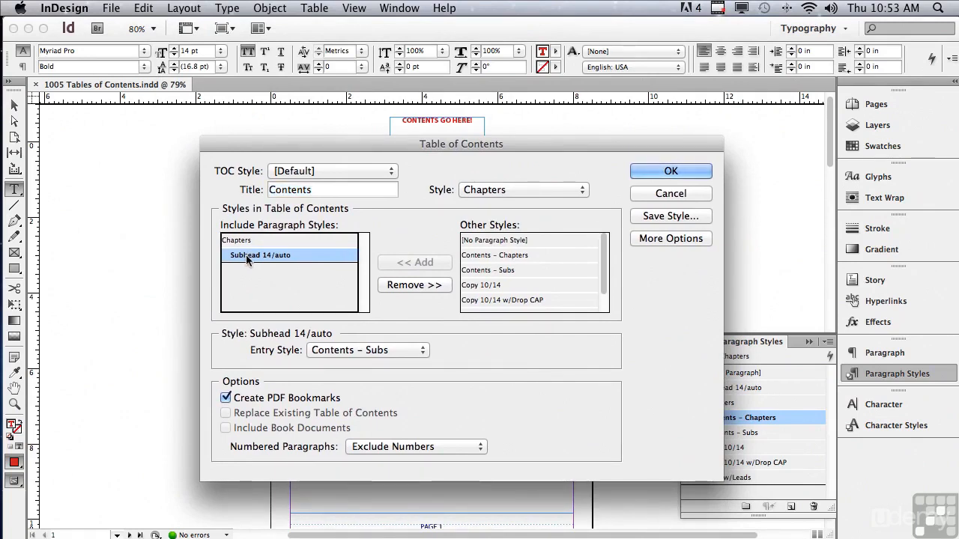
left_click(393, 286)
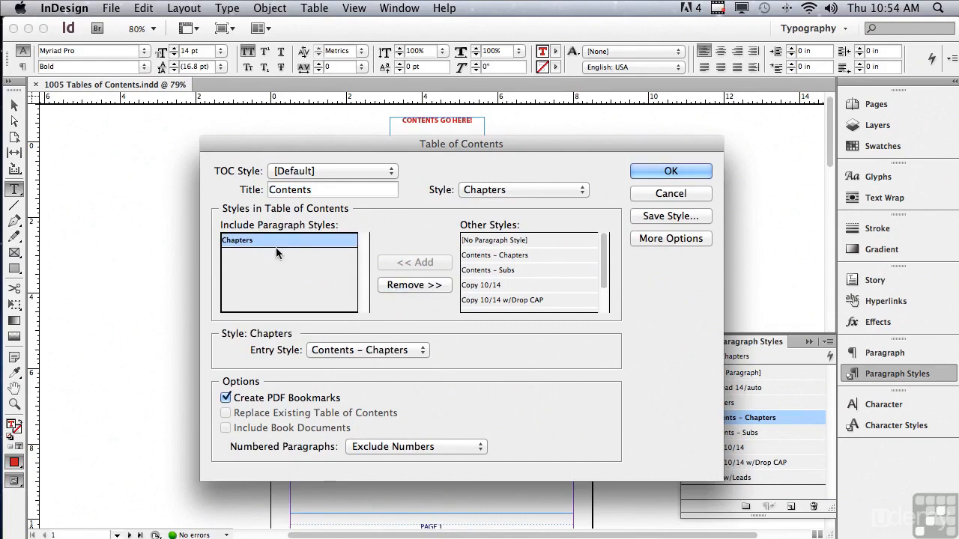
left_click(243, 241)
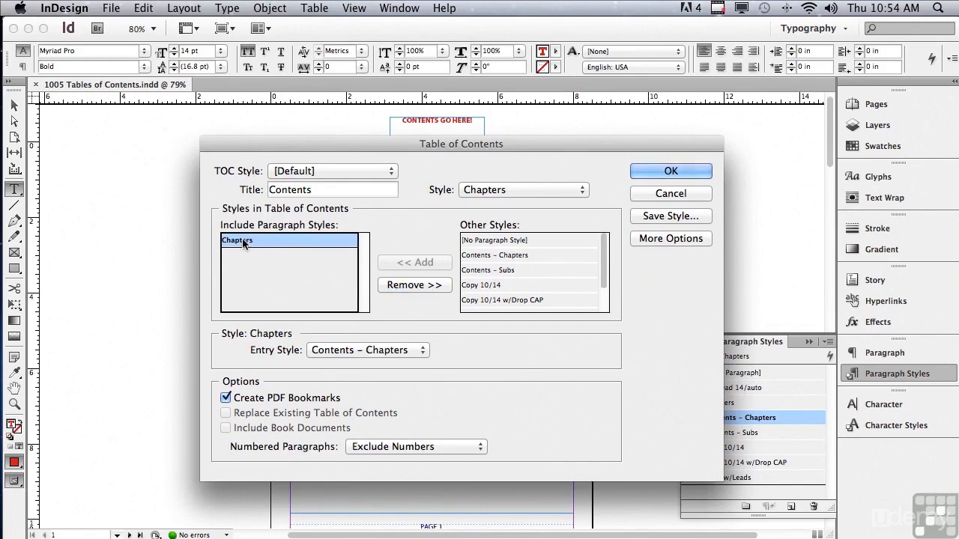
left_click(394, 287)
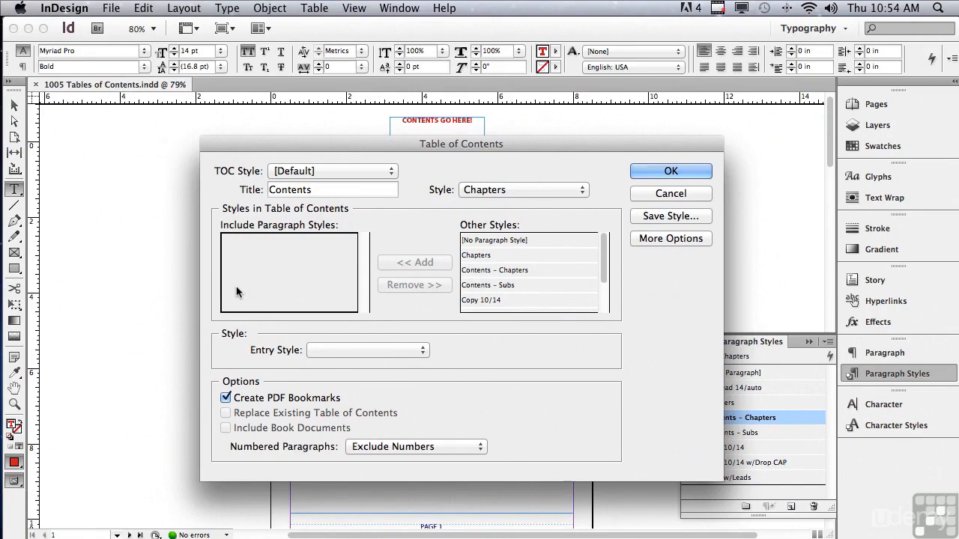
Include the Chapters style with entry style Contents – Chapters and place the generated table of contents in page 1's text frame
left_click(478, 256)
left_click(435, 266)
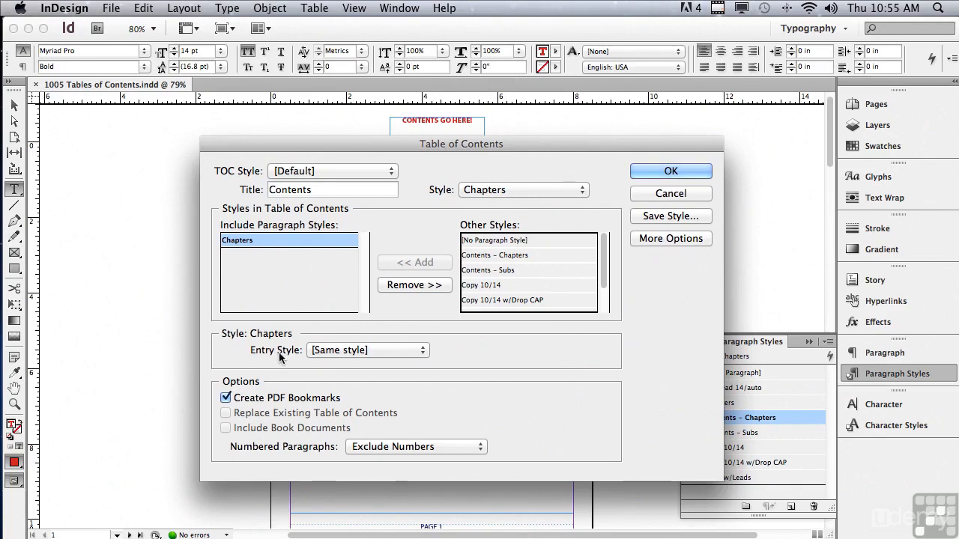
left_click(328, 354)
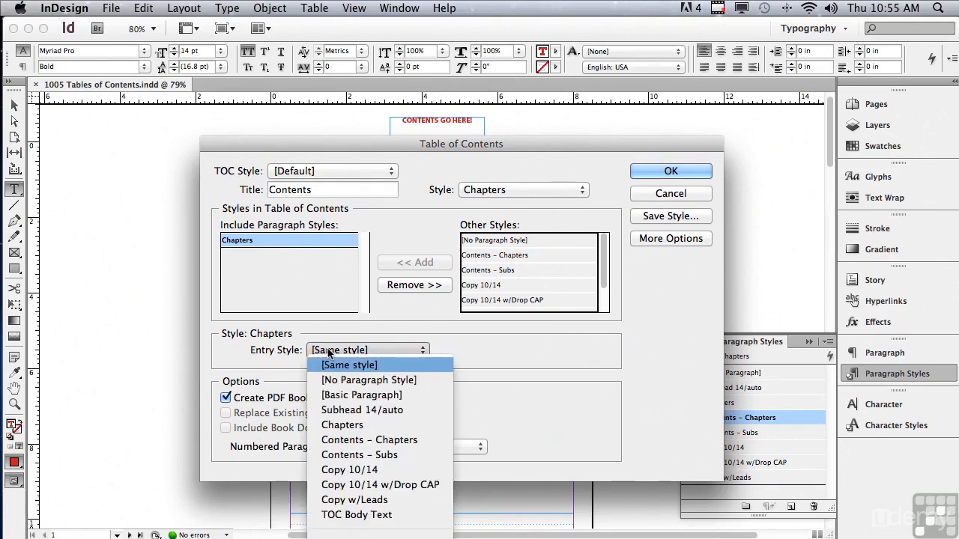
left_click(330, 440)
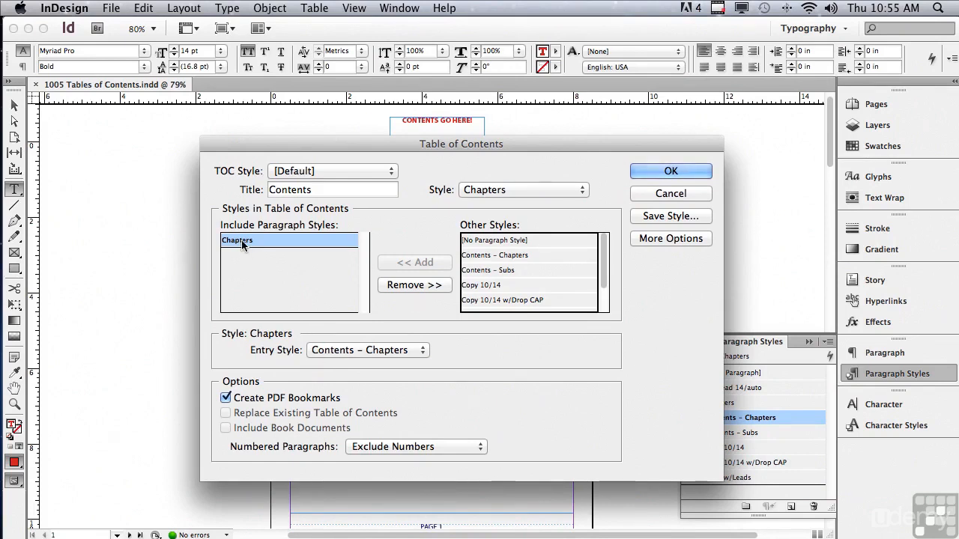
left_click(652, 173)
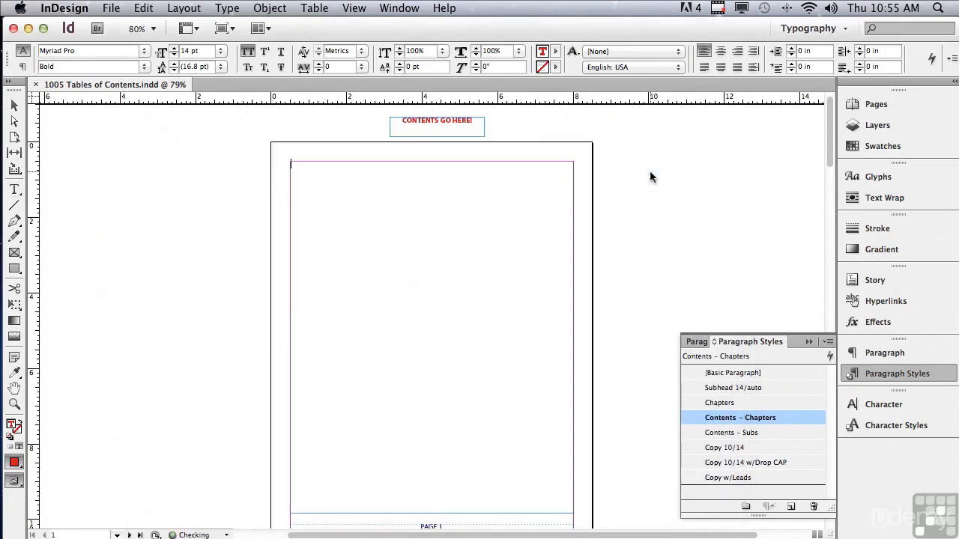
left_click(352, 171)
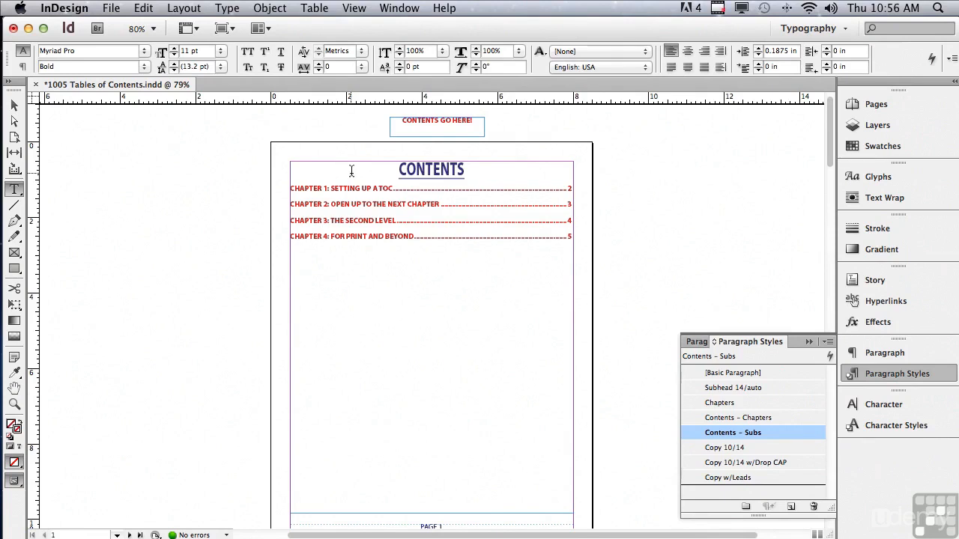
Add Subhead 14/auto to the existing table of contents' included styles and set its entry style to Contents – Subs
left_click(183, 9)
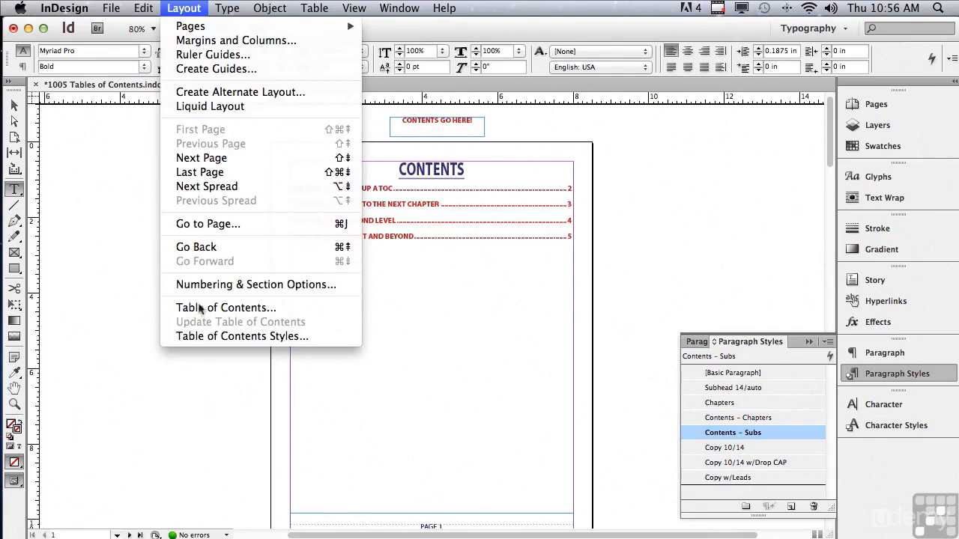
left_click(198, 308)
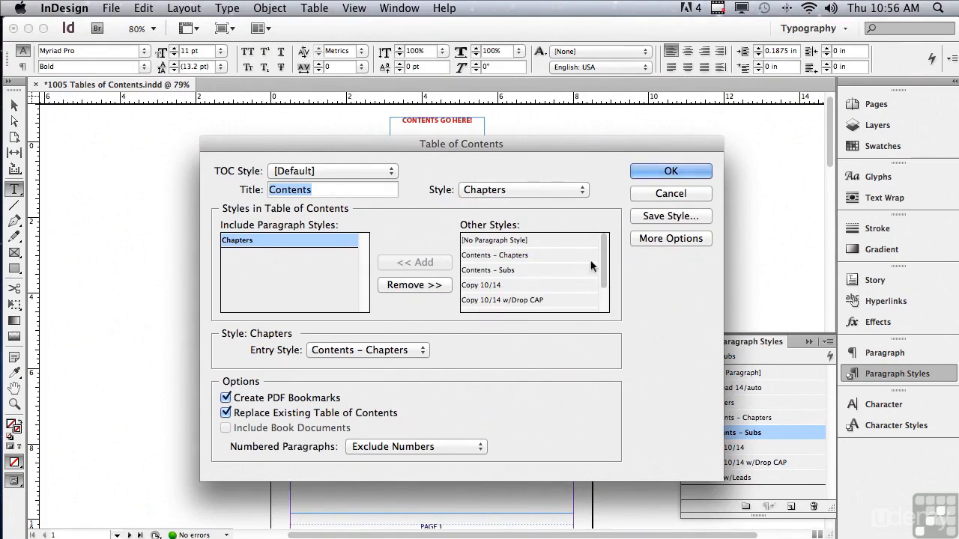
left_click_drag(606, 261, 606, 270)
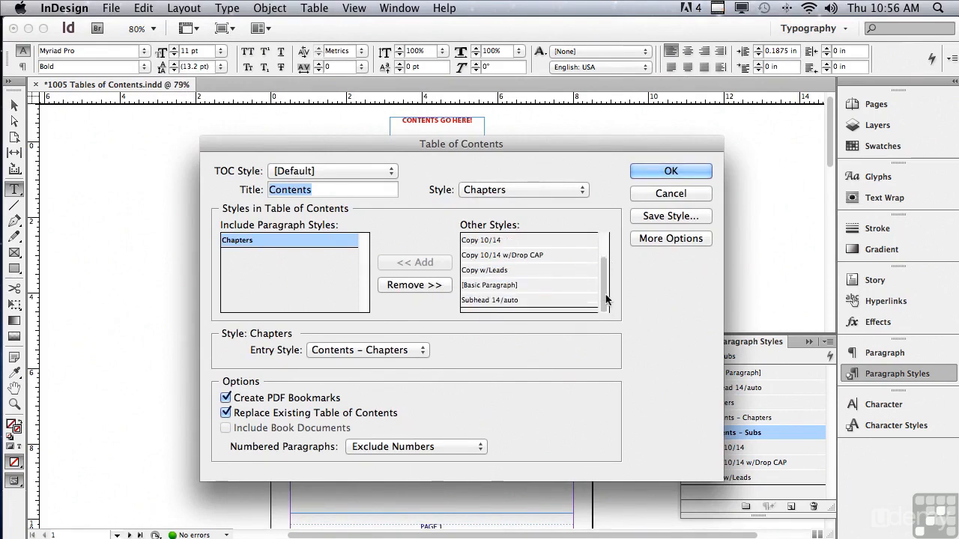
left_click(507, 300)
left_click(440, 265)
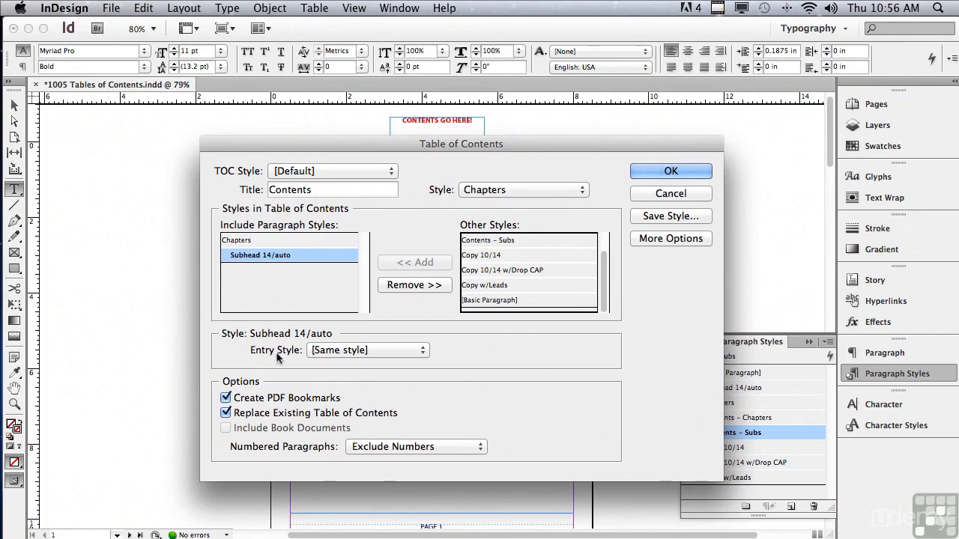
left_click(329, 352)
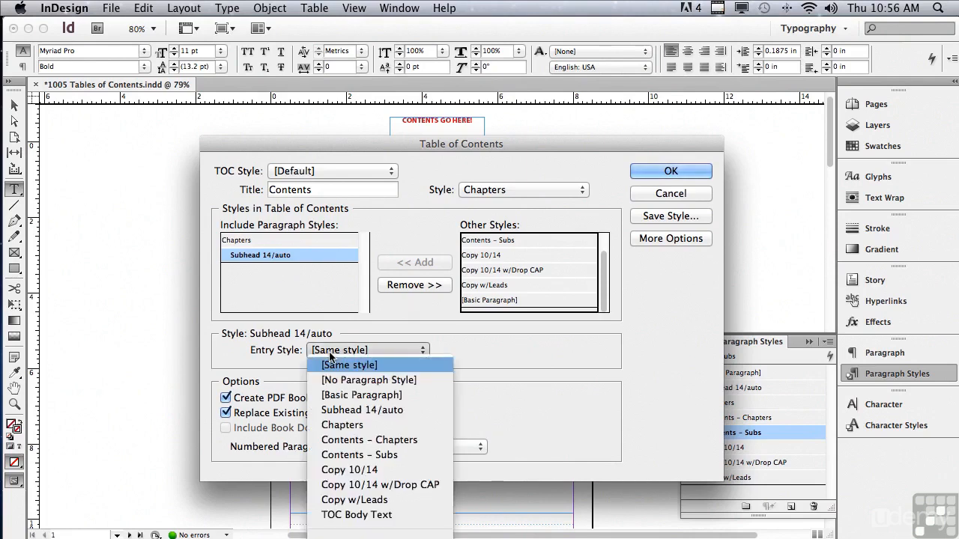
left_click(309, 452)
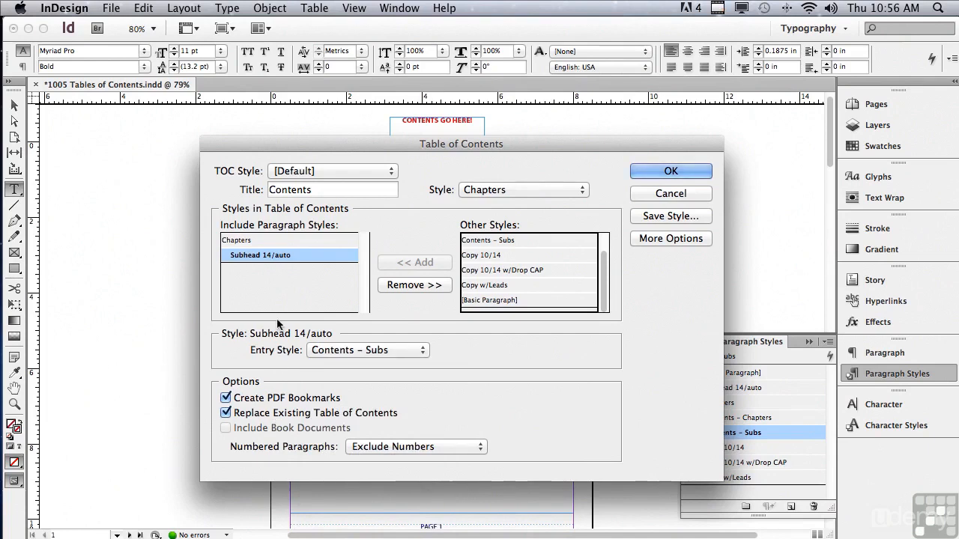
Show the additional table of contents options and set the Subhead 14/auto page number style to Contents – Chapter #s
left_click_drag(299, 139, 297, 54)
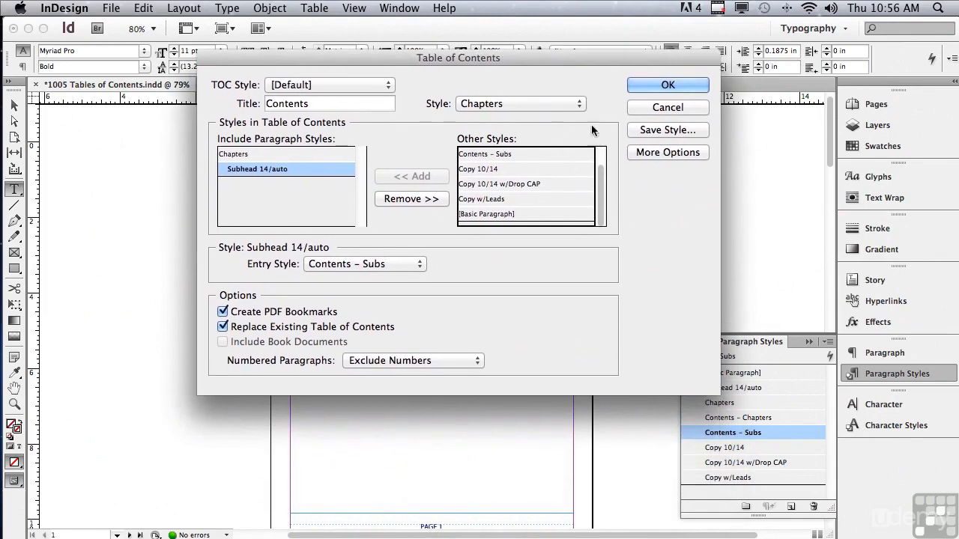
left_click(646, 153)
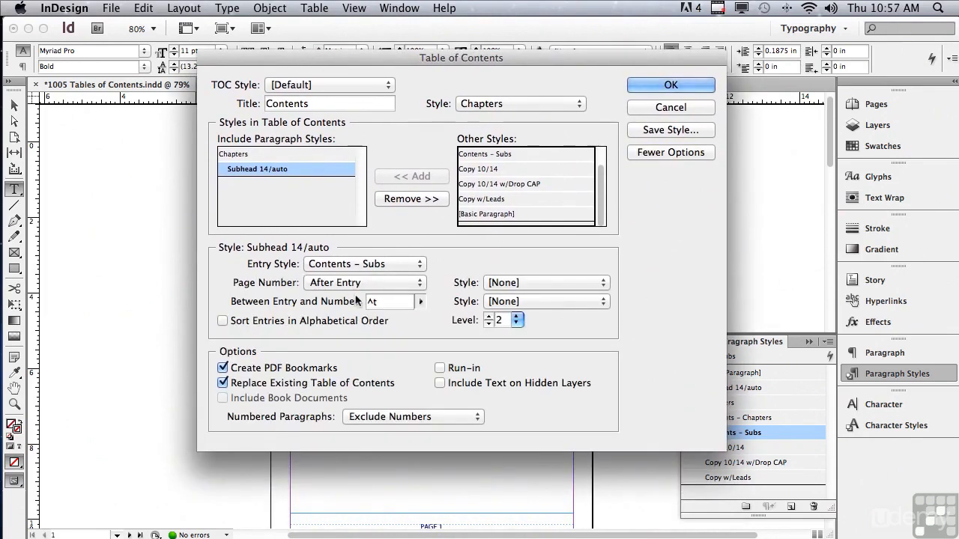
left_click(516, 284)
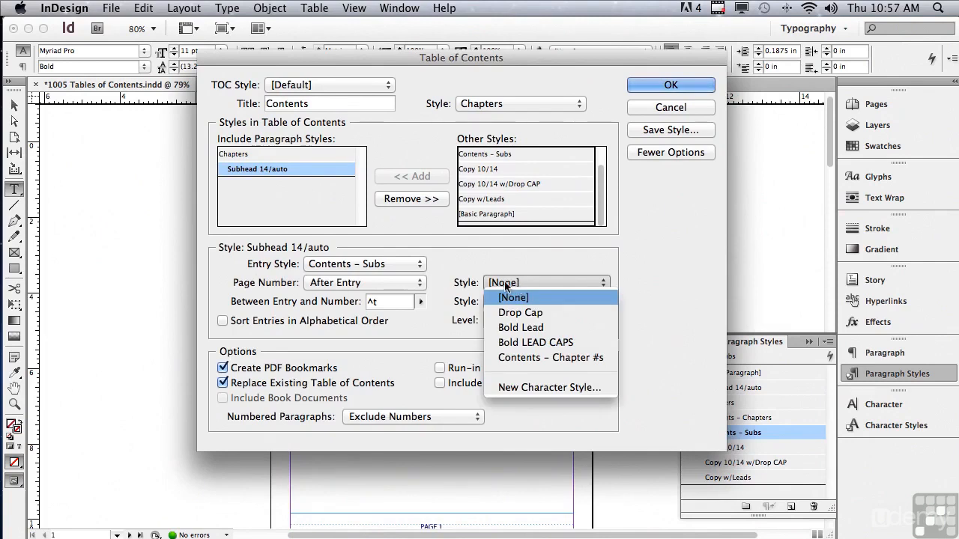
left_click(505, 359)
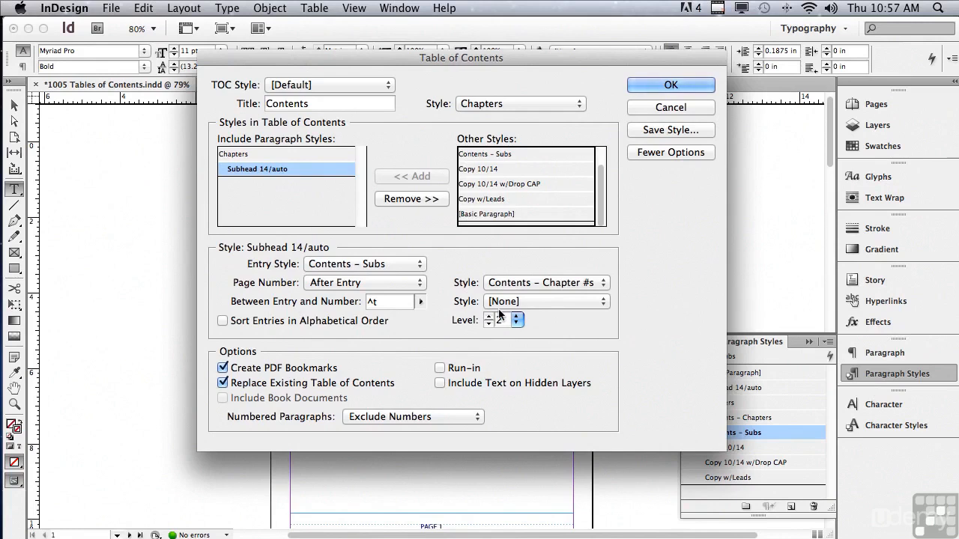
Examine the Chapters and Subhead 14/auto entry settings, the numbered paragraph choices, and the title's text and style choices
left_click(229, 156)
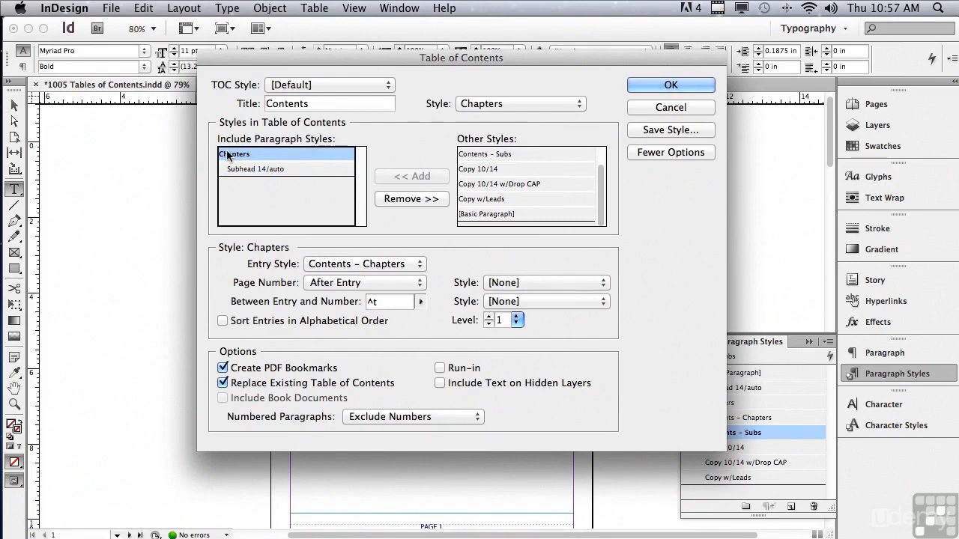
left_click(239, 171)
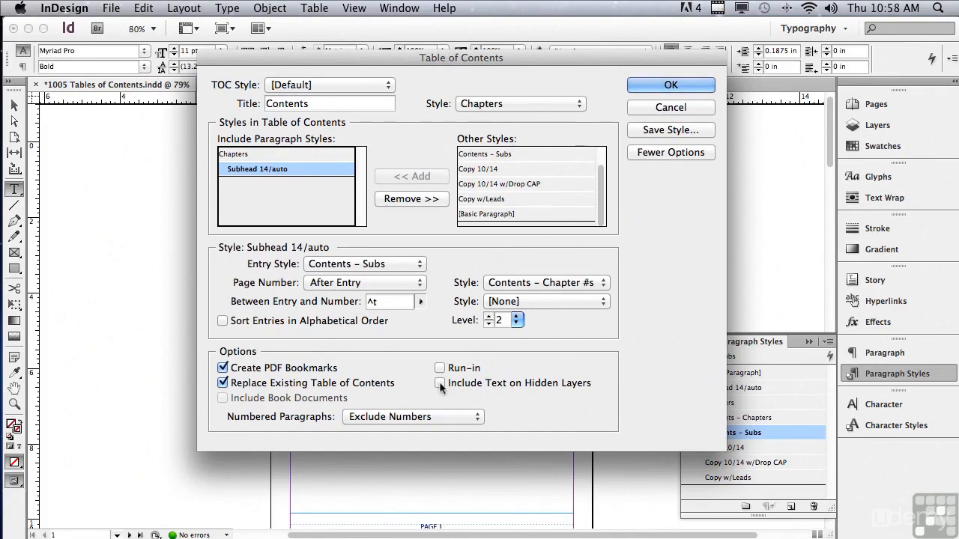
left_click(357, 420)
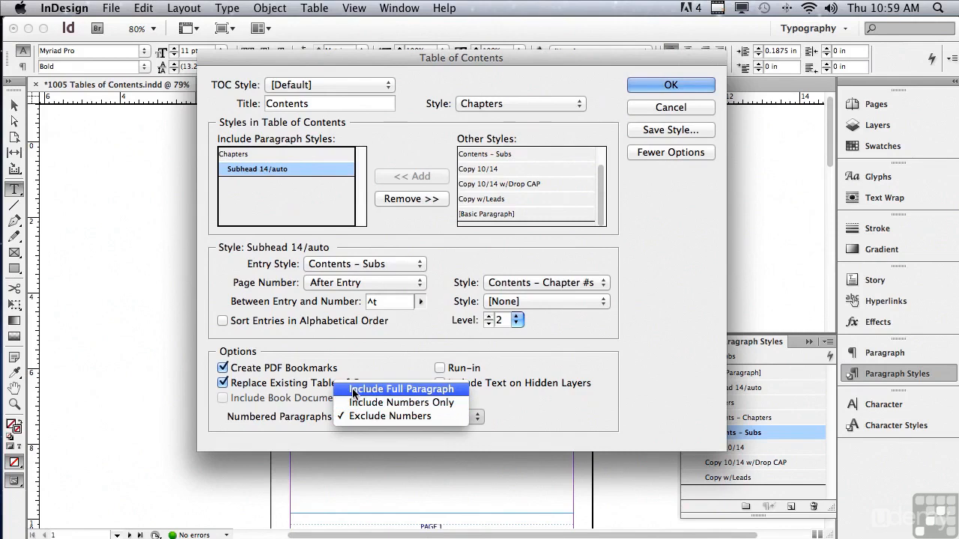
left_click(298, 411)
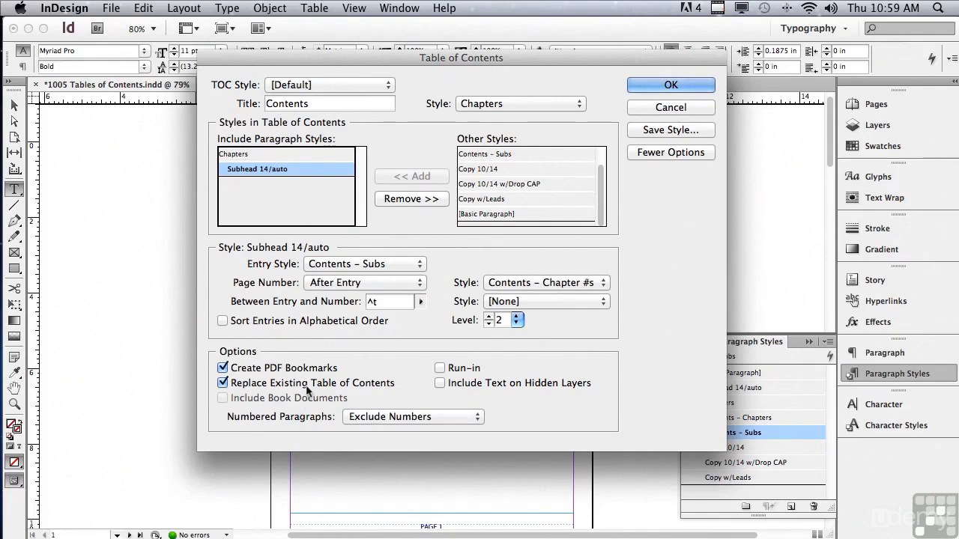
double_click(313, 107)
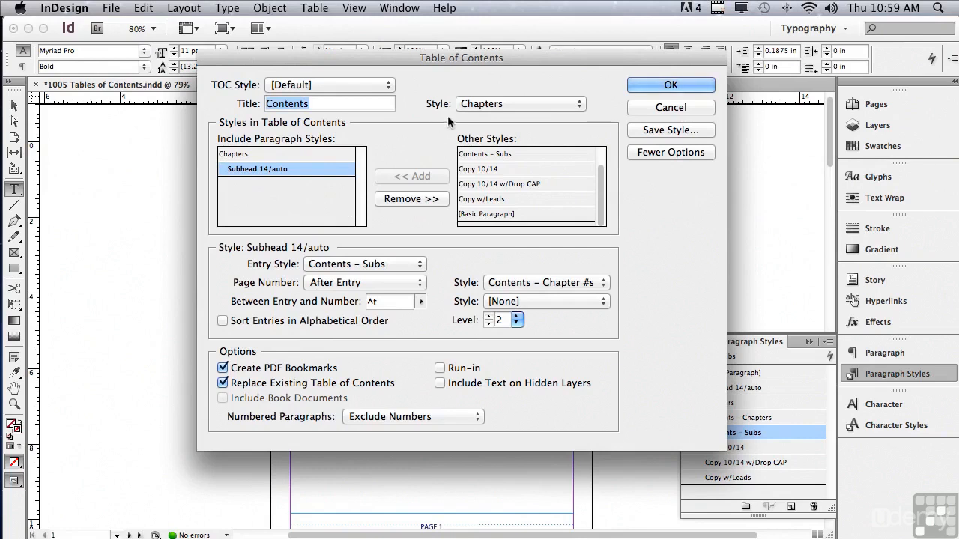
left_click(476, 105)
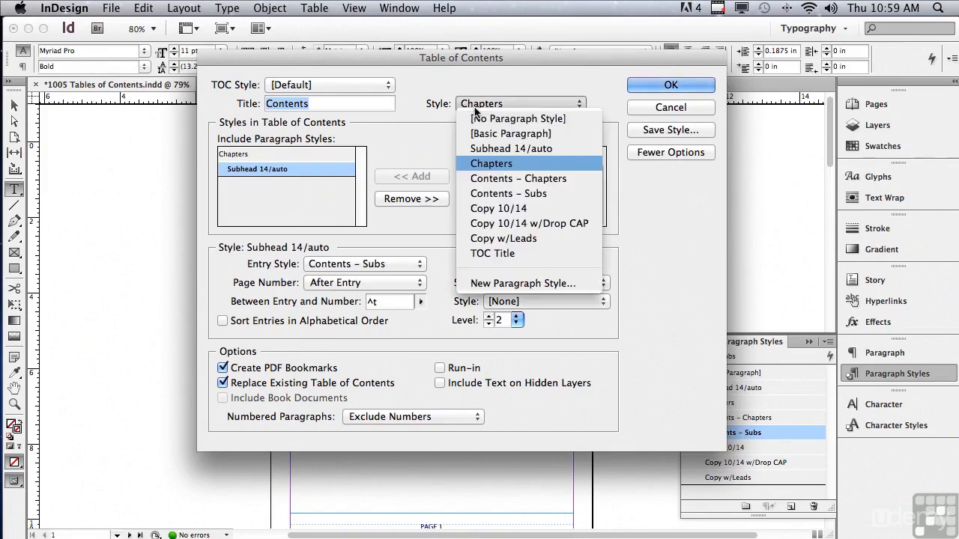
left_click(439, 159)
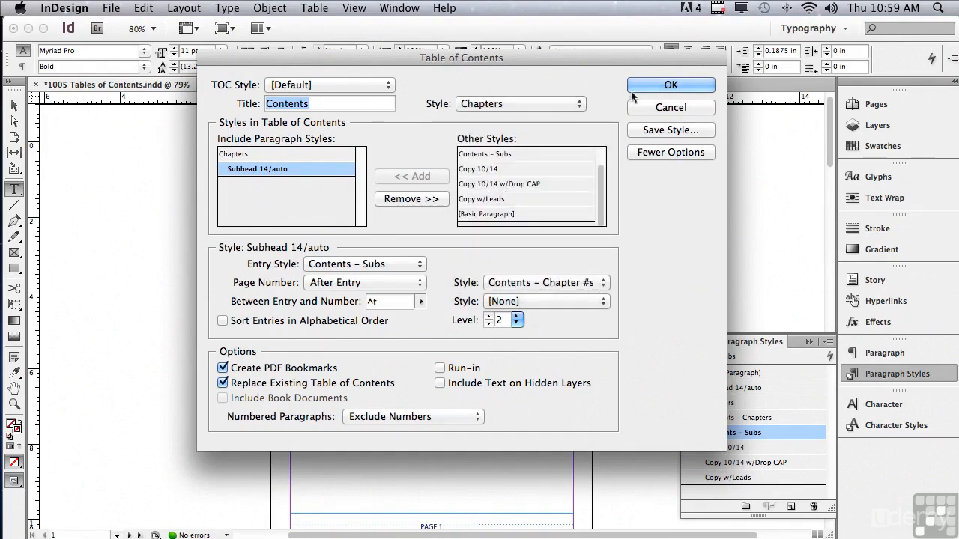
Apply the settings to update the existing table of contents on page 1
left_click(669, 85)
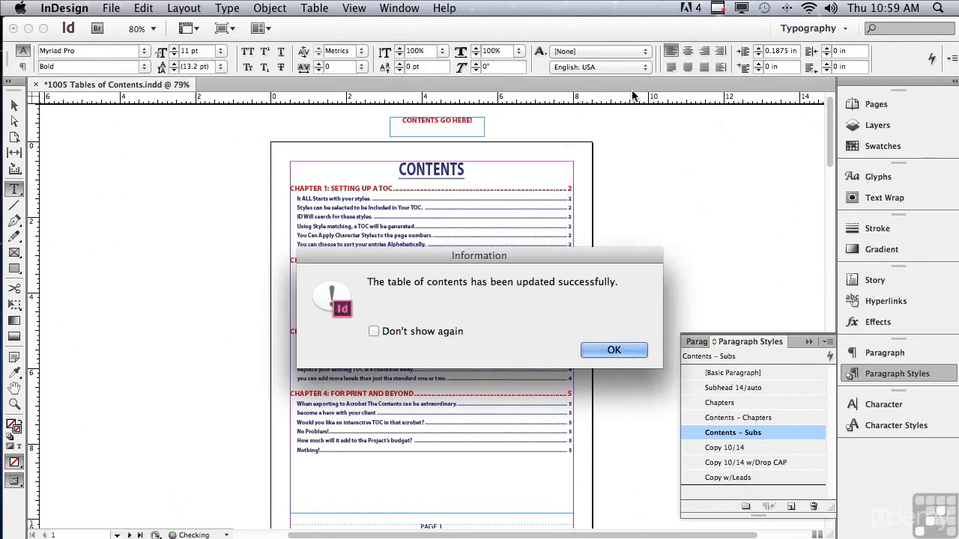
left_click(614, 350)
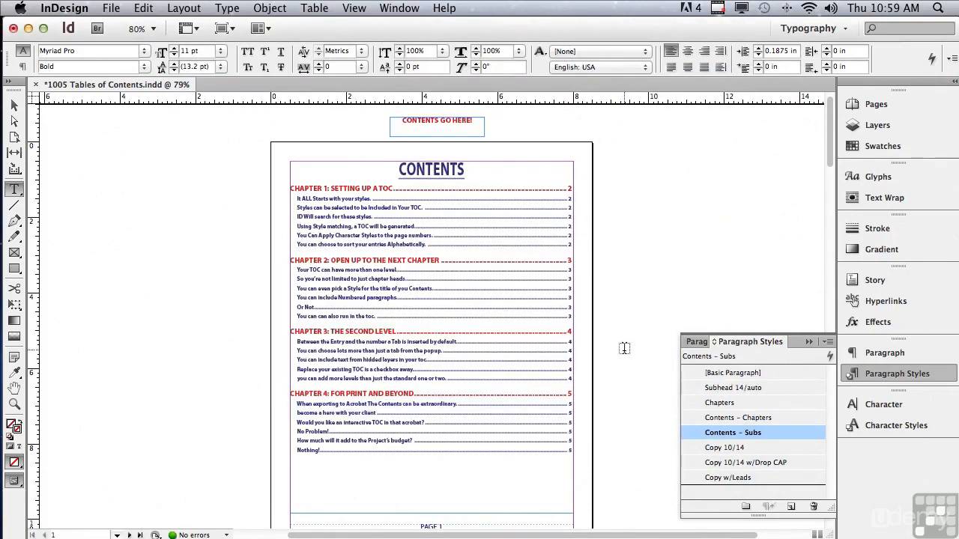